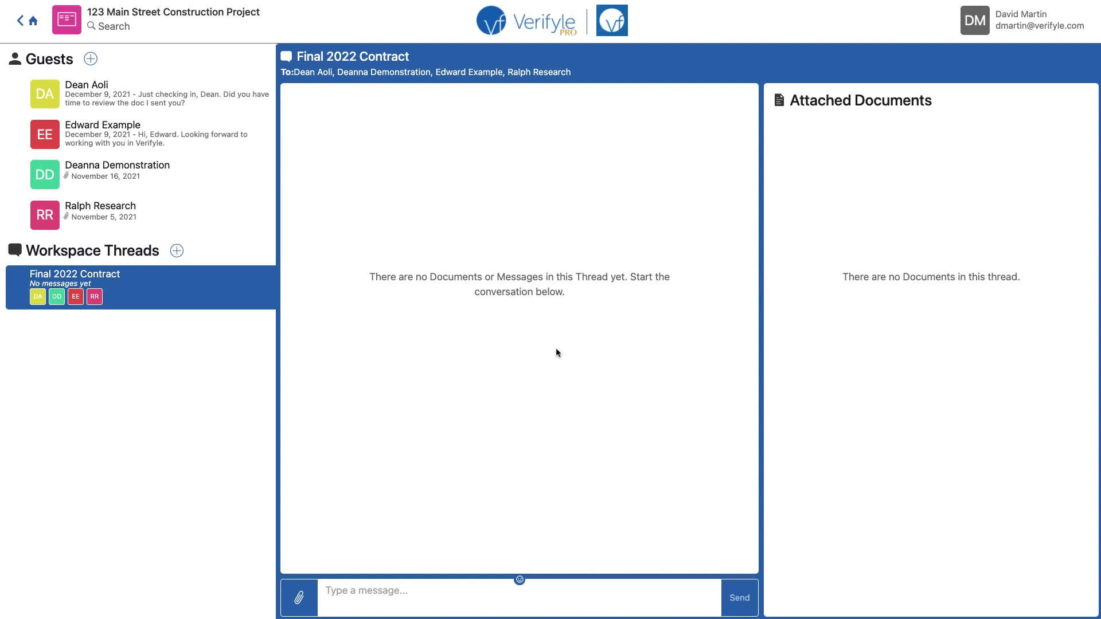
# Start attaching a document to the empty Final 2022 Contract thread
pyautogui.click(301, 599)
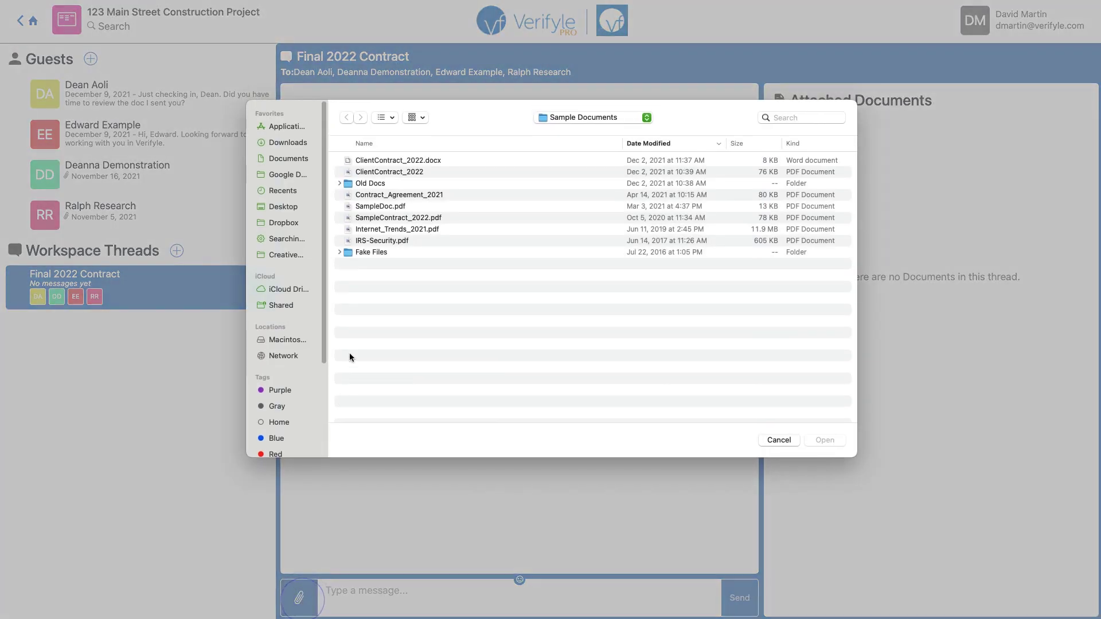
# Send SampleContract_2022.pdf, flagged for signing, with the note 'Please sign...'
pyautogui.click(374, 217)
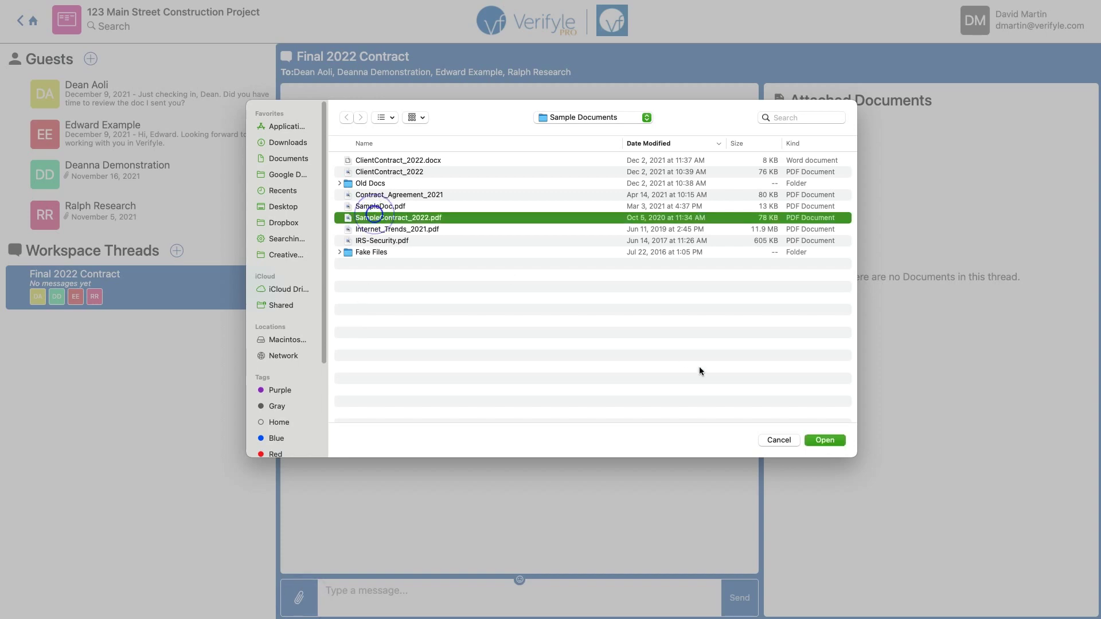
pyautogui.click(824, 440)
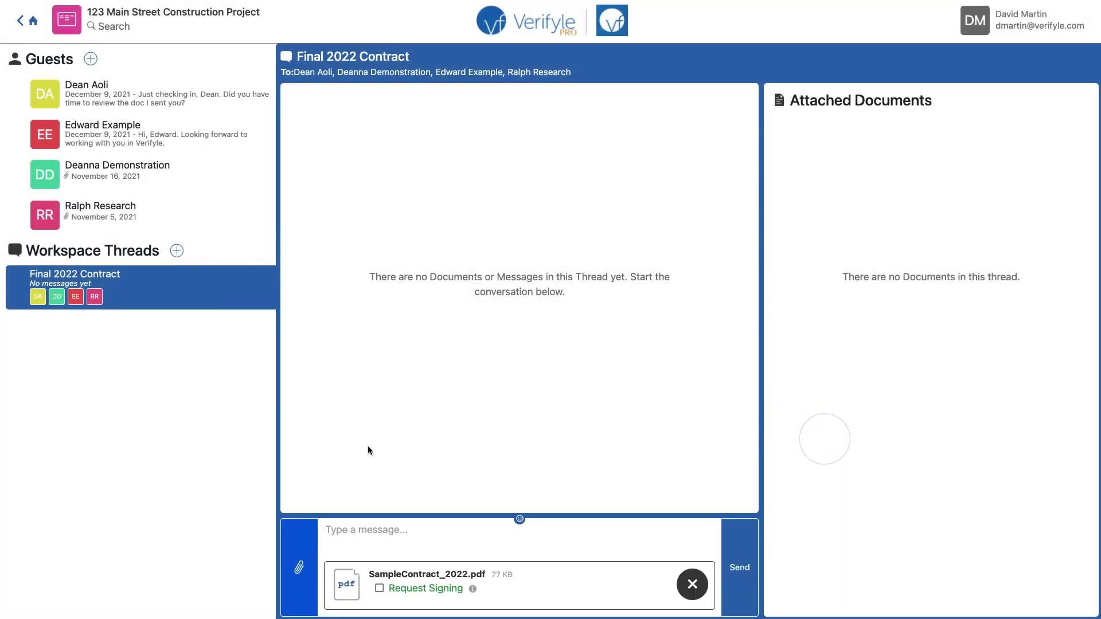
pyautogui.click(380, 590)
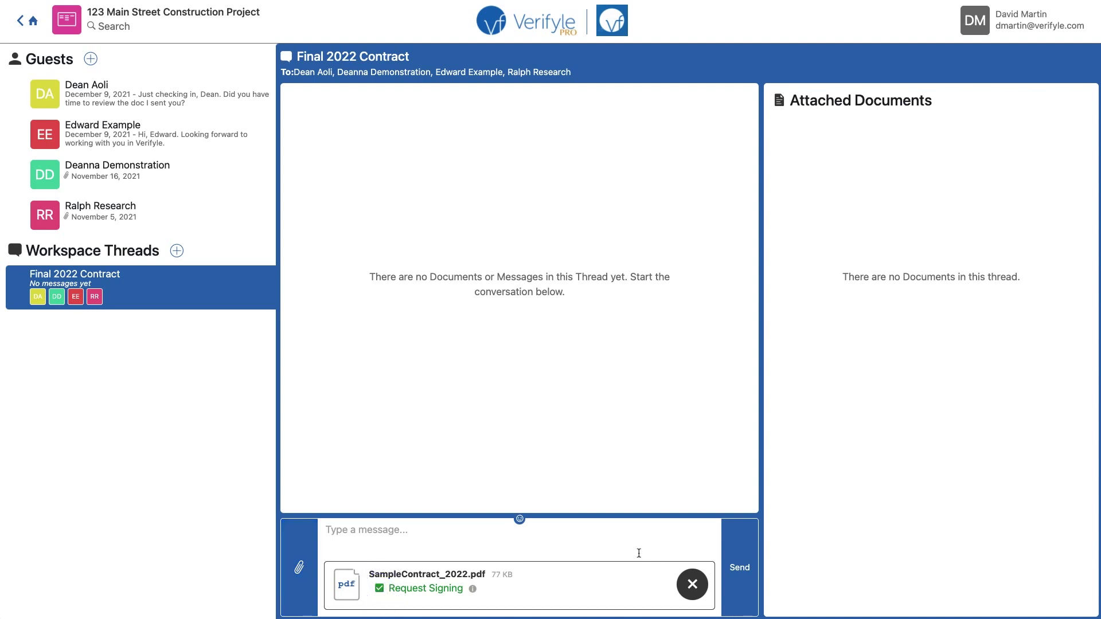
pyautogui.write('Please sign')
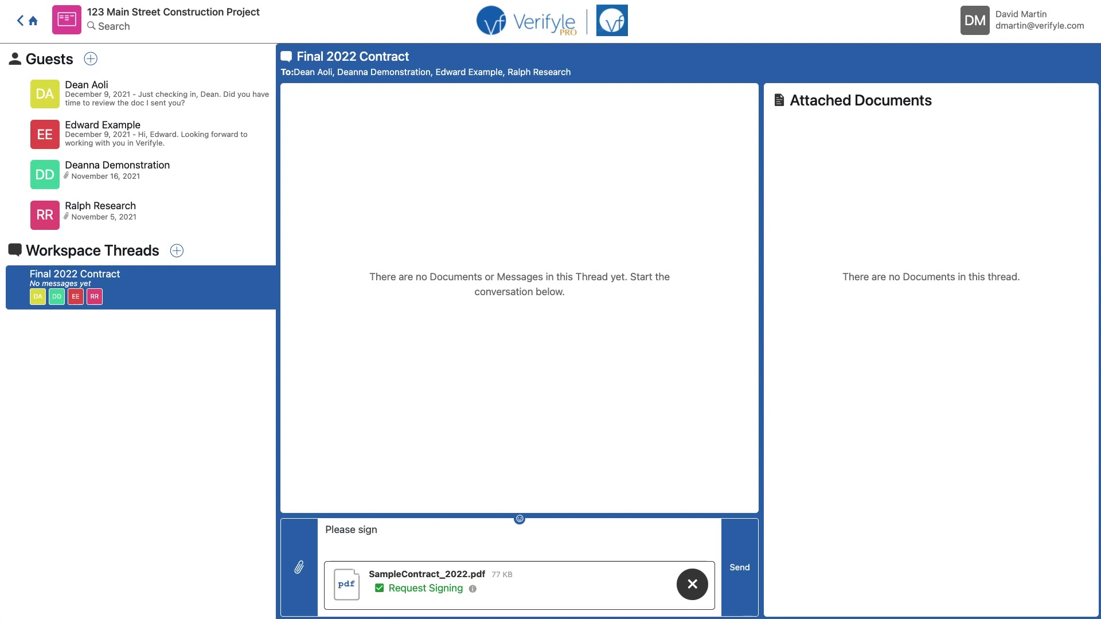
pyautogui.write('...')
pyautogui.click(741, 571)
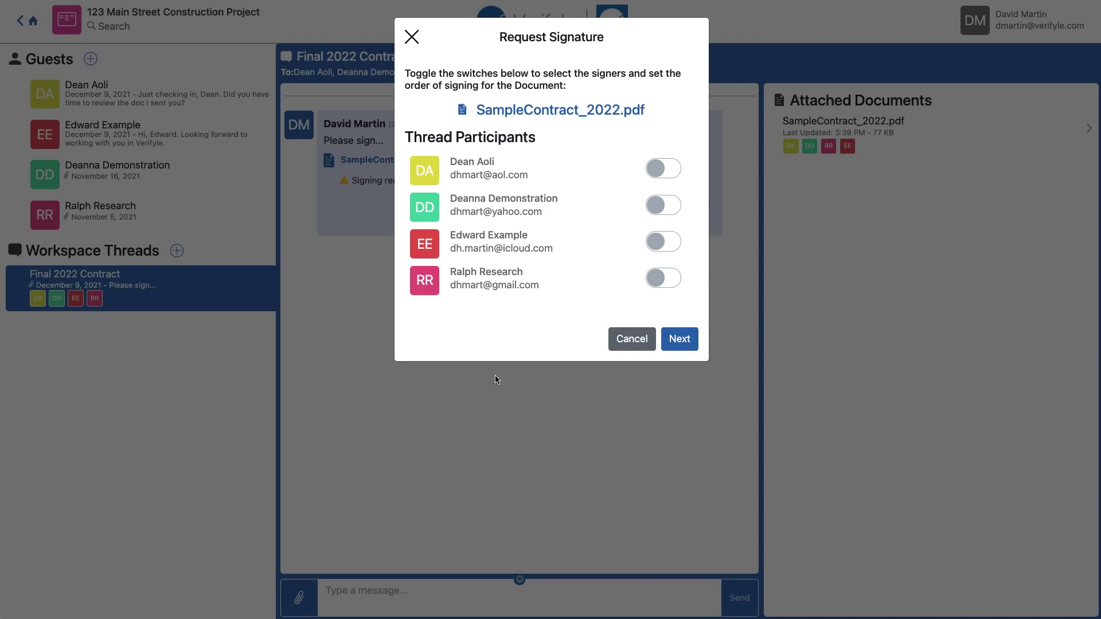
# Make all four participants signers, numbered 1 to 4 in list order
pyautogui.click(657, 169)
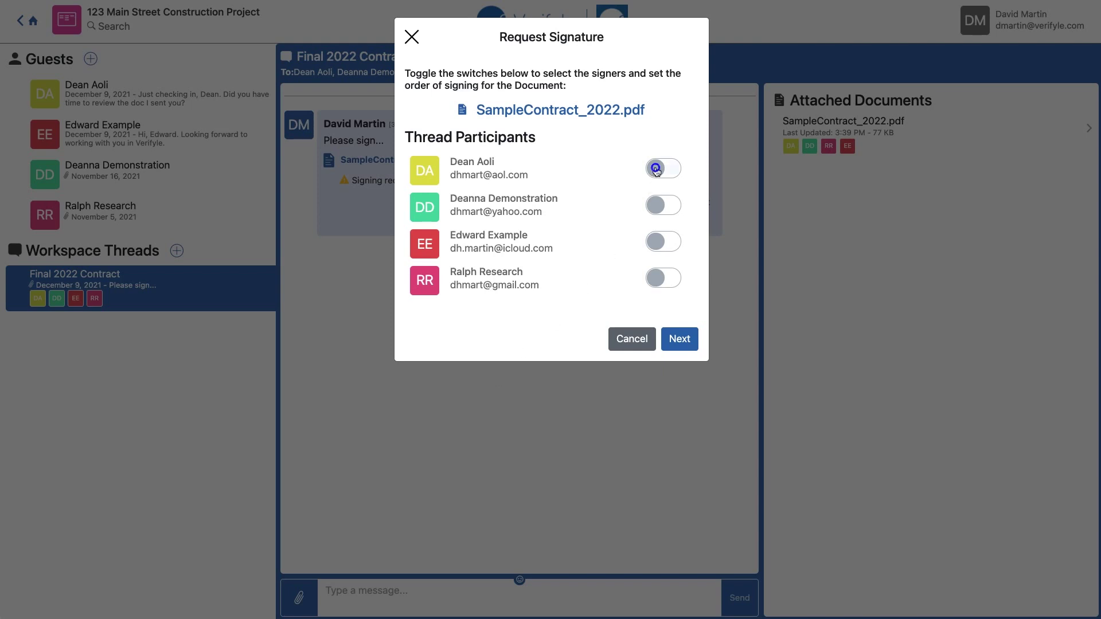
pyautogui.click(656, 206)
pyautogui.click(656, 242)
pyautogui.click(654, 278)
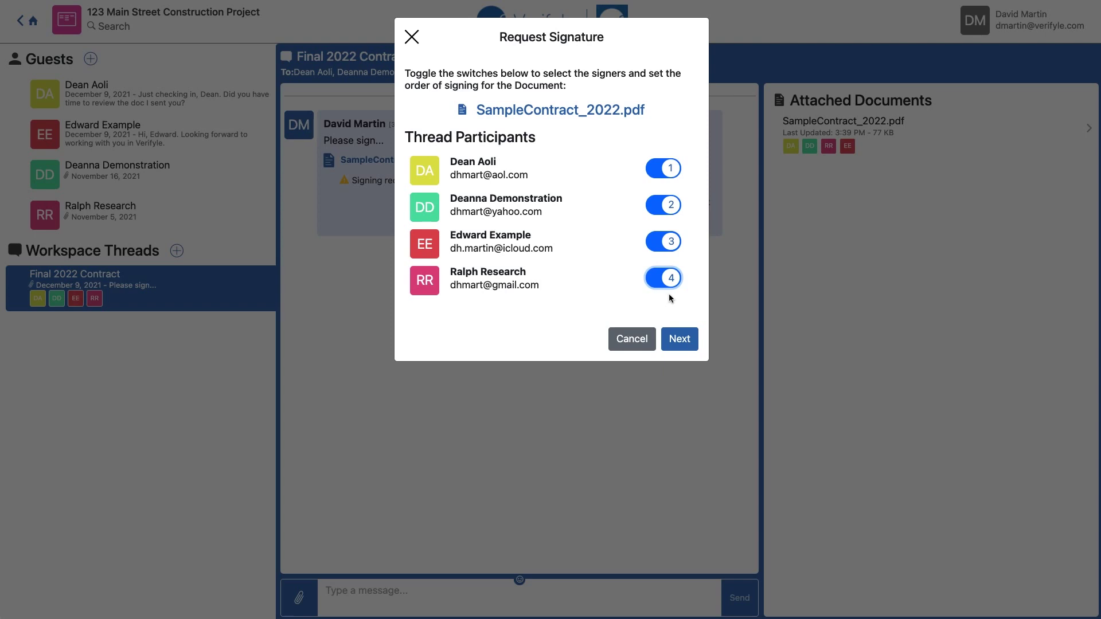
# Re-toggle the second, third and fourth participants to restore the 1–4 signer order
pyautogui.click(672, 245)
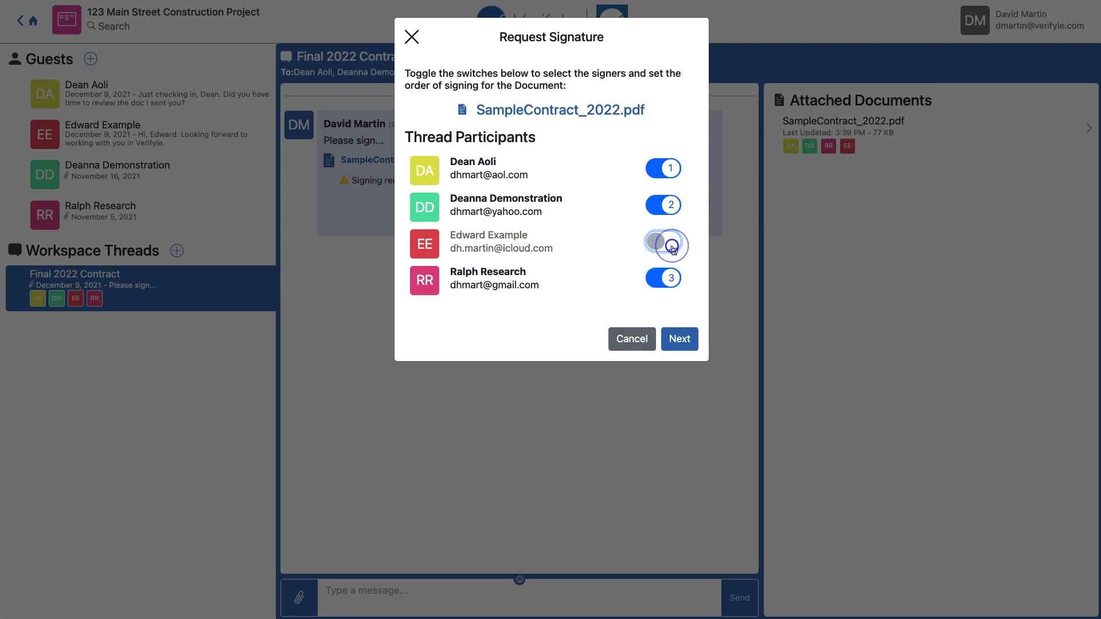
pyautogui.click(659, 241)
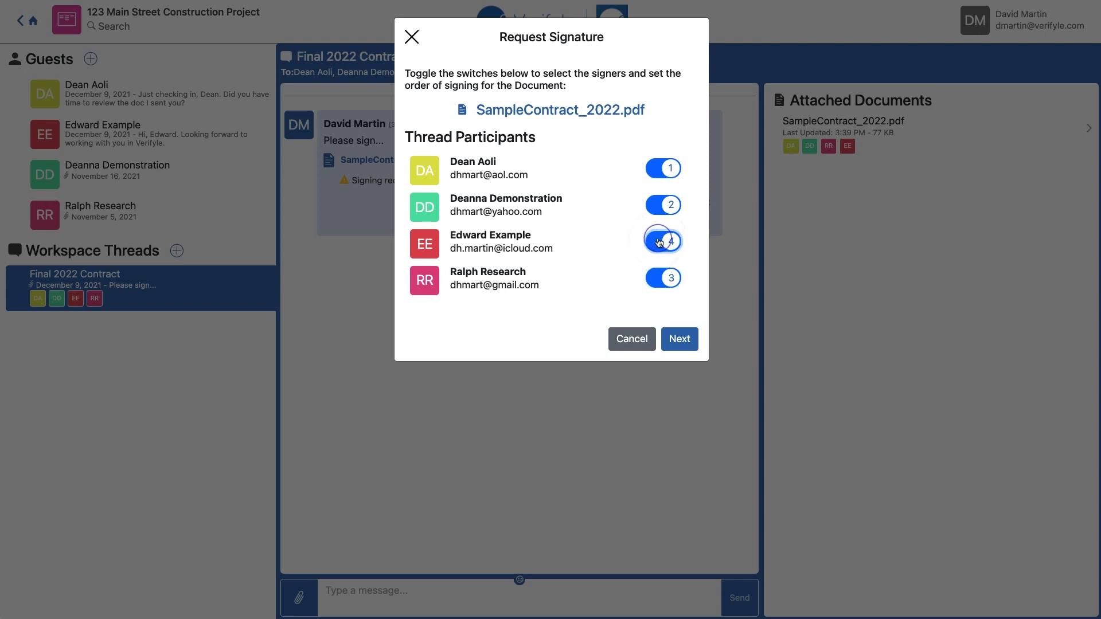
pyautogui.click(660, 210)
pyautogui.click(659, 211)
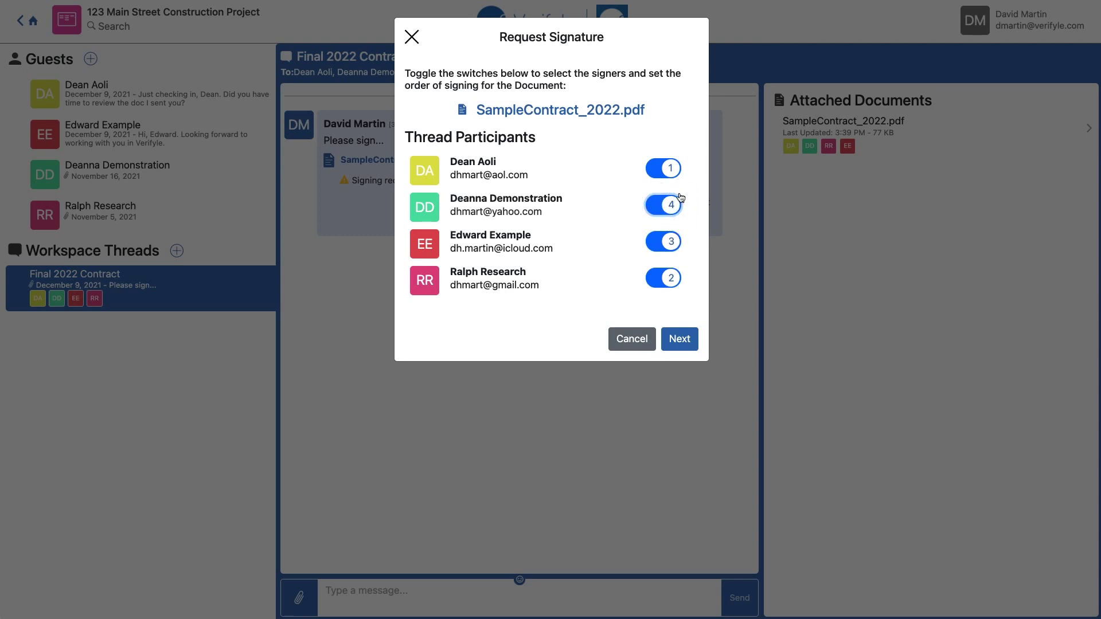
pyautogui.click(668, 281)
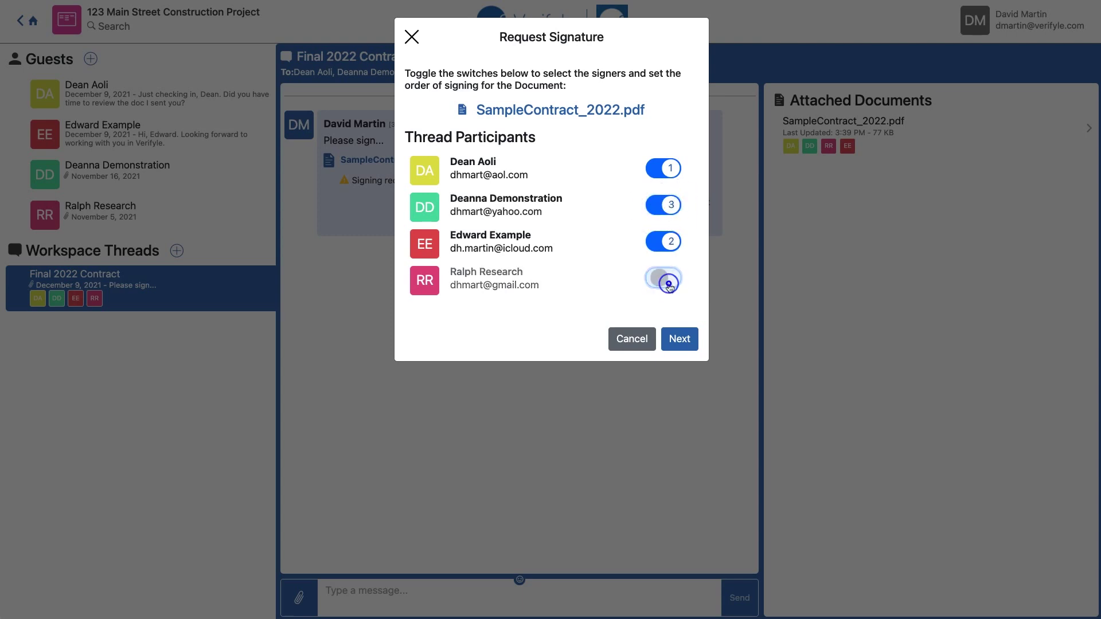
pyautogui.click(674, 243)
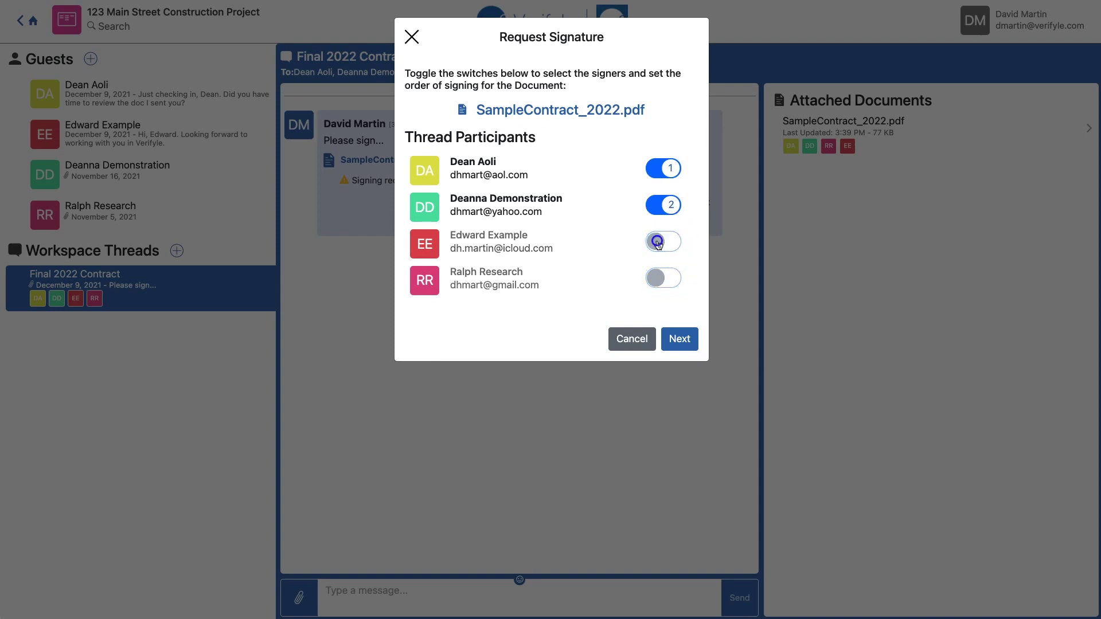
pyautogui.click(658, 241)
pyautogui.click(655, 279)
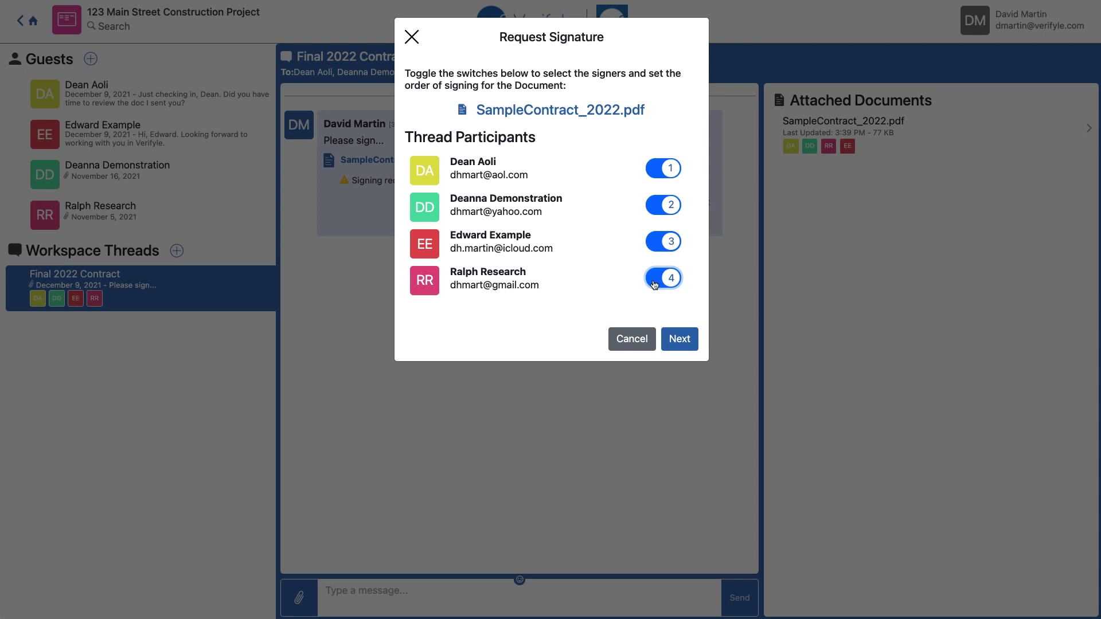
pyautogui.click(680, 340)
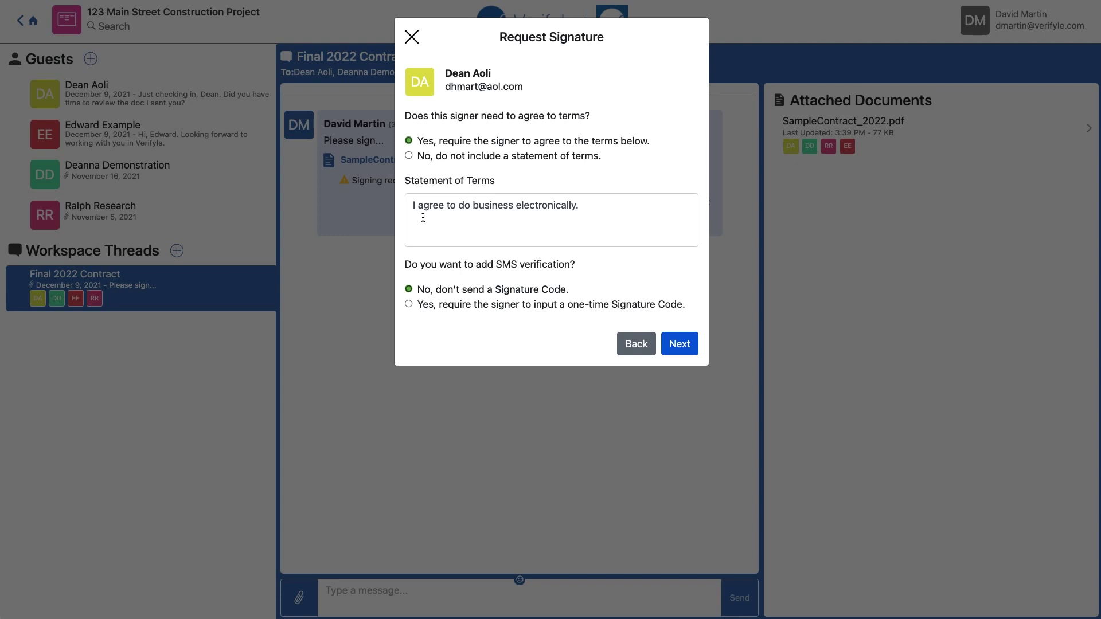
# Set signer 1 to have no statement of terms and no SMS signature code
pyautogui.click(409, 156)
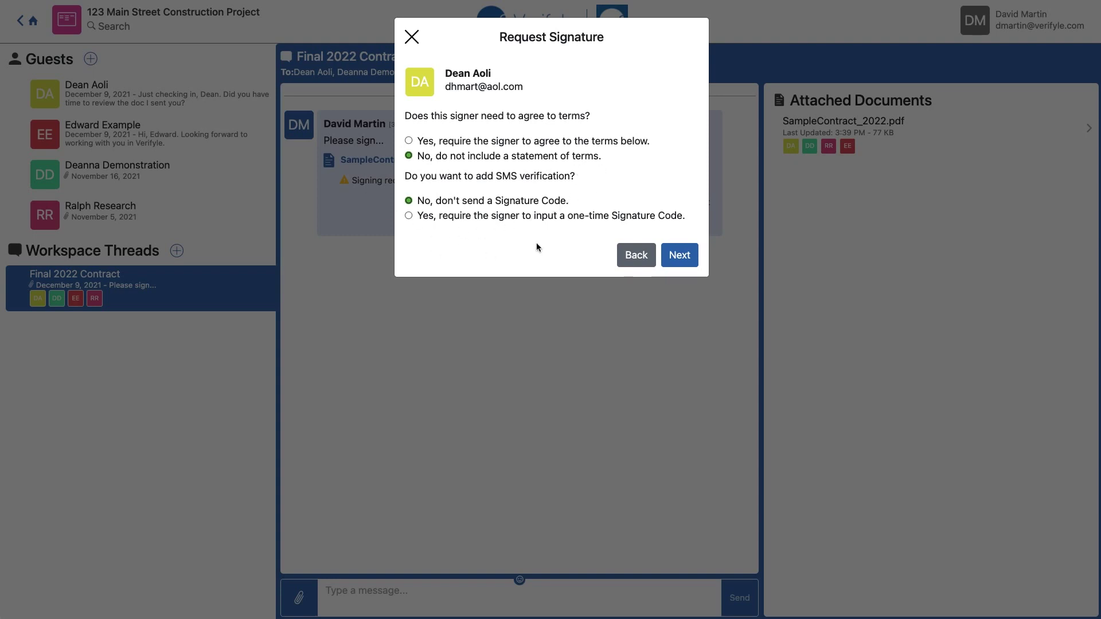
pyautogui.click(409, 215)
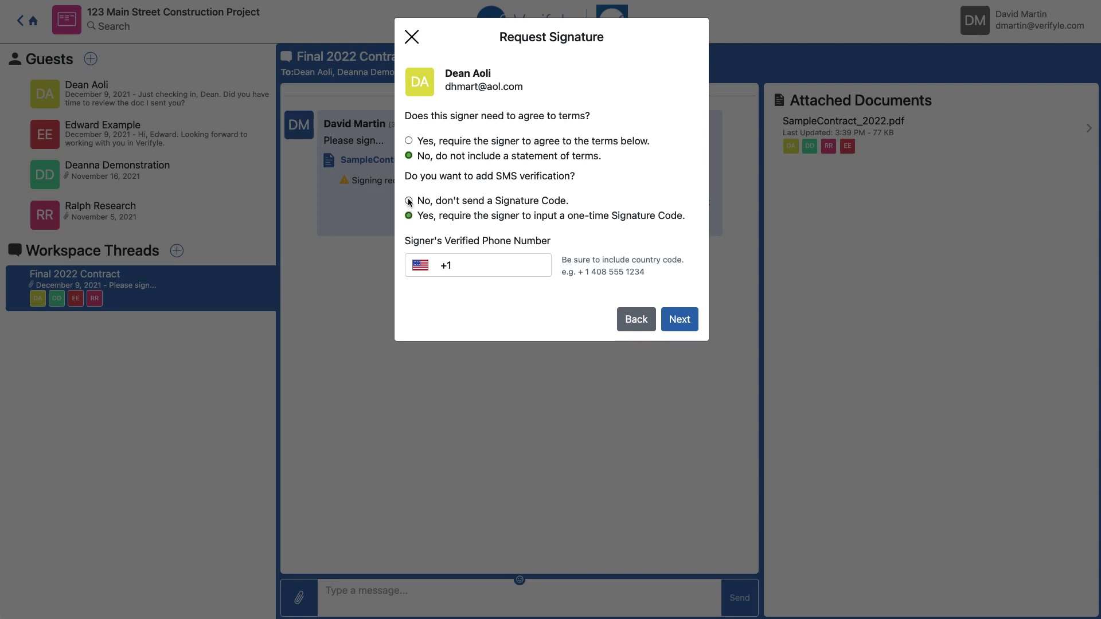
pyautogui.click(409, 201)
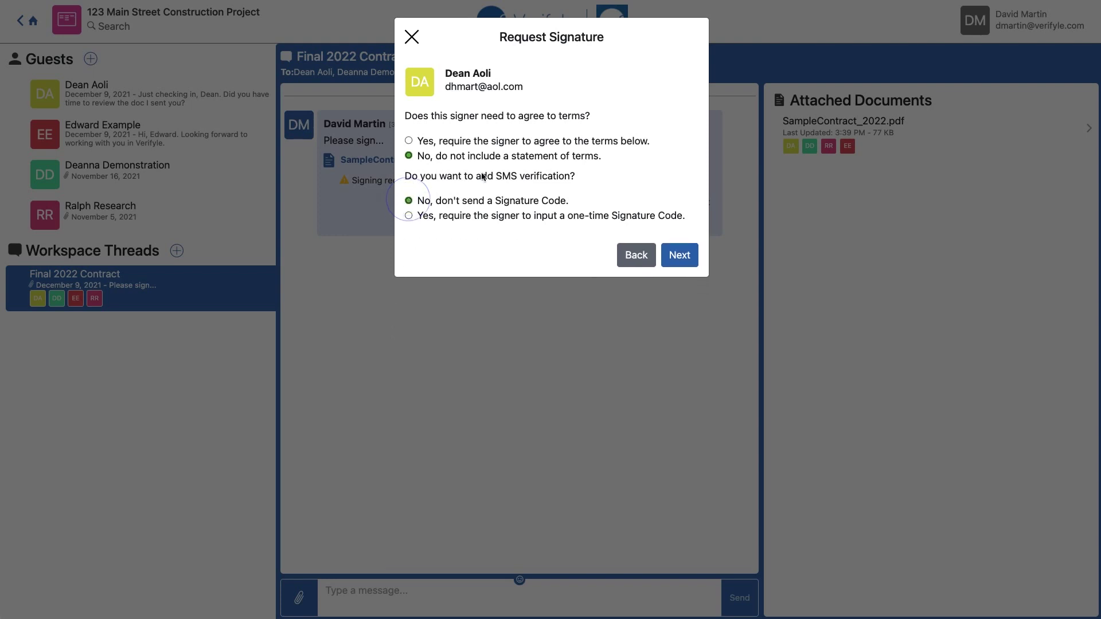
pyautogui.click(682, 253)
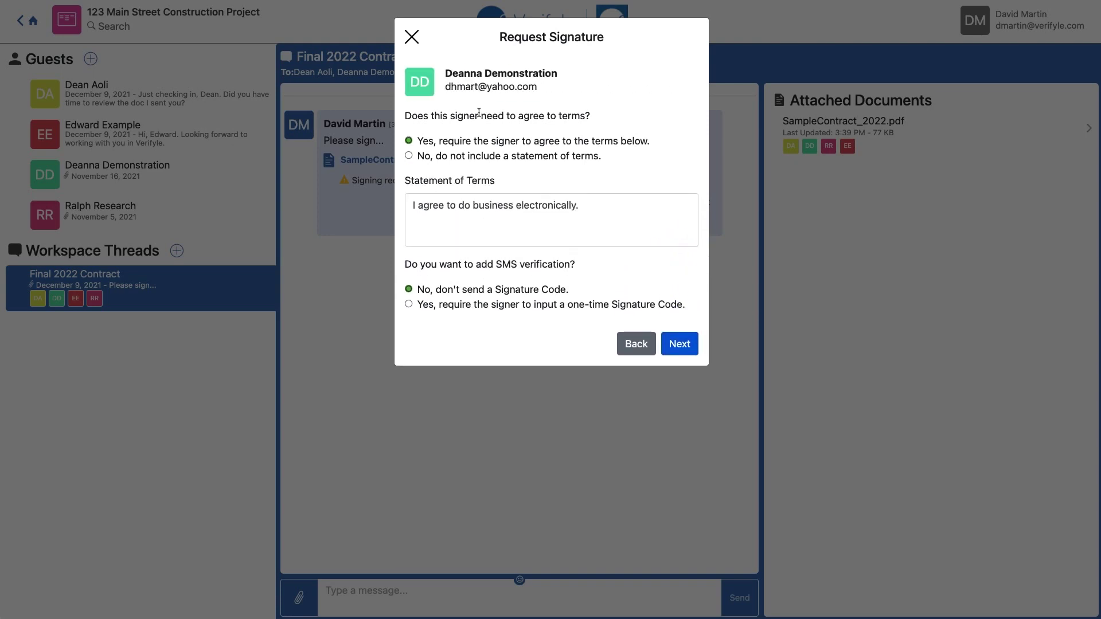
# Drop the terms statement for signer 2, then complete the signer 3 and 4 options
pyautogui.click(410, 156)
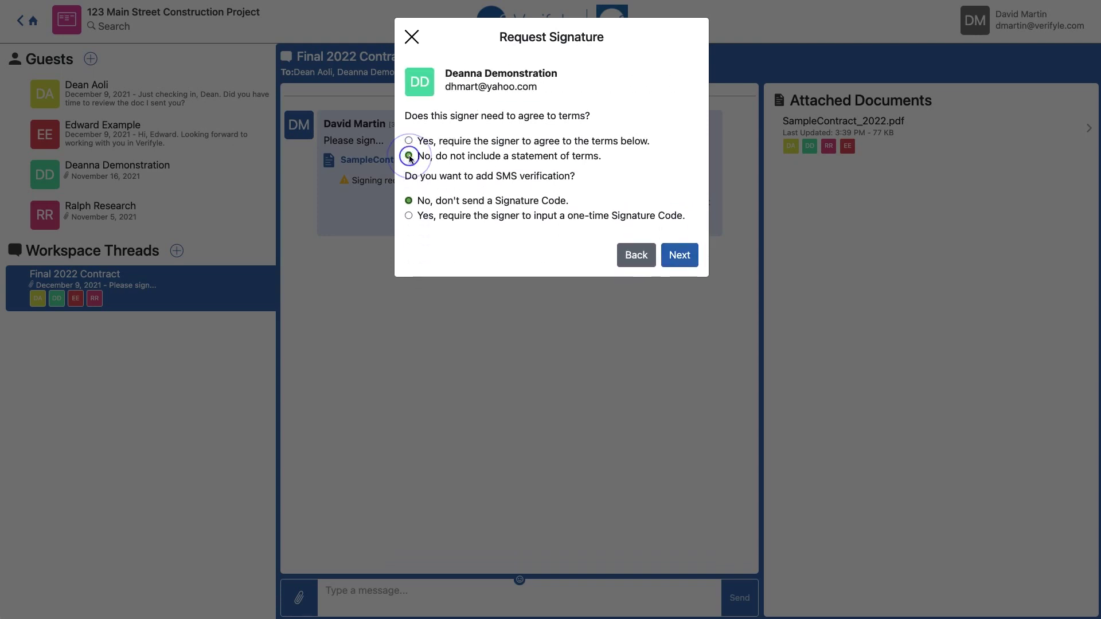
pyautogui.click(687, 262)
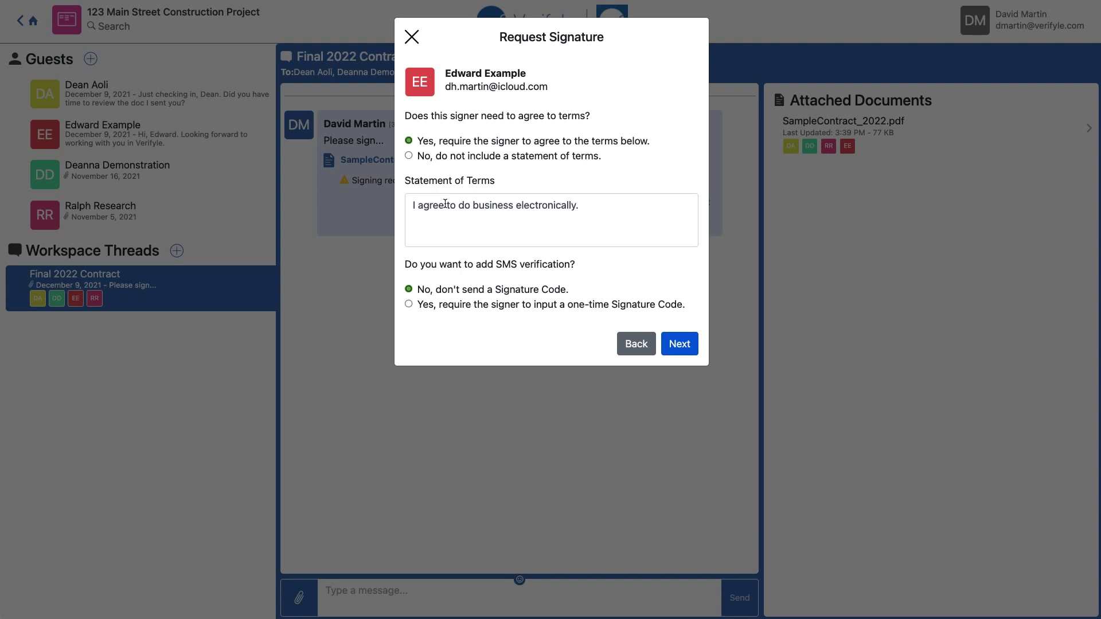
pyautogui.click(676, 344)
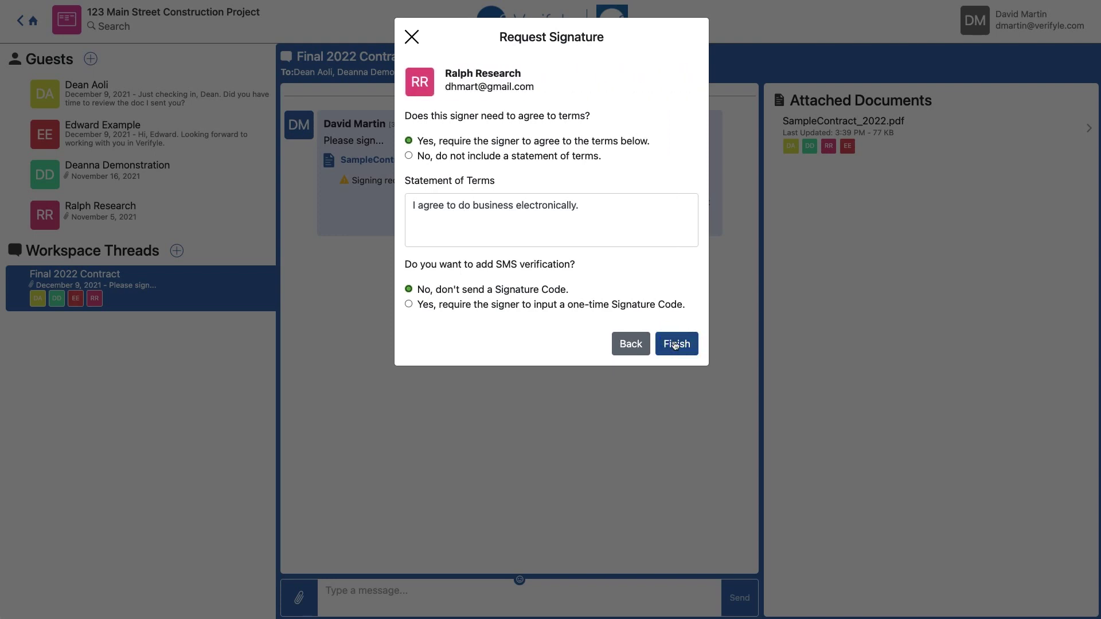
pyautogui.click(675, 344)
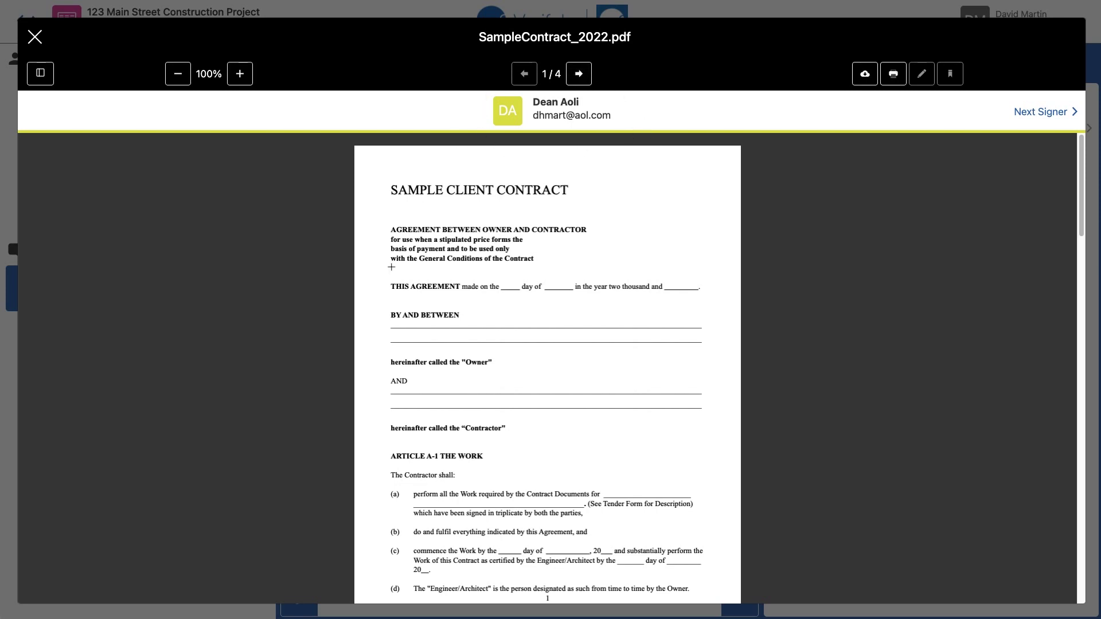
# Place signer 1's Signature, Initials and MM/DD/YYYY Date fields near BY AND BETWEEN, Owner and Contractor
pyautogui.moveTo(388, 304); pyautogui.dragTo(450, 339)
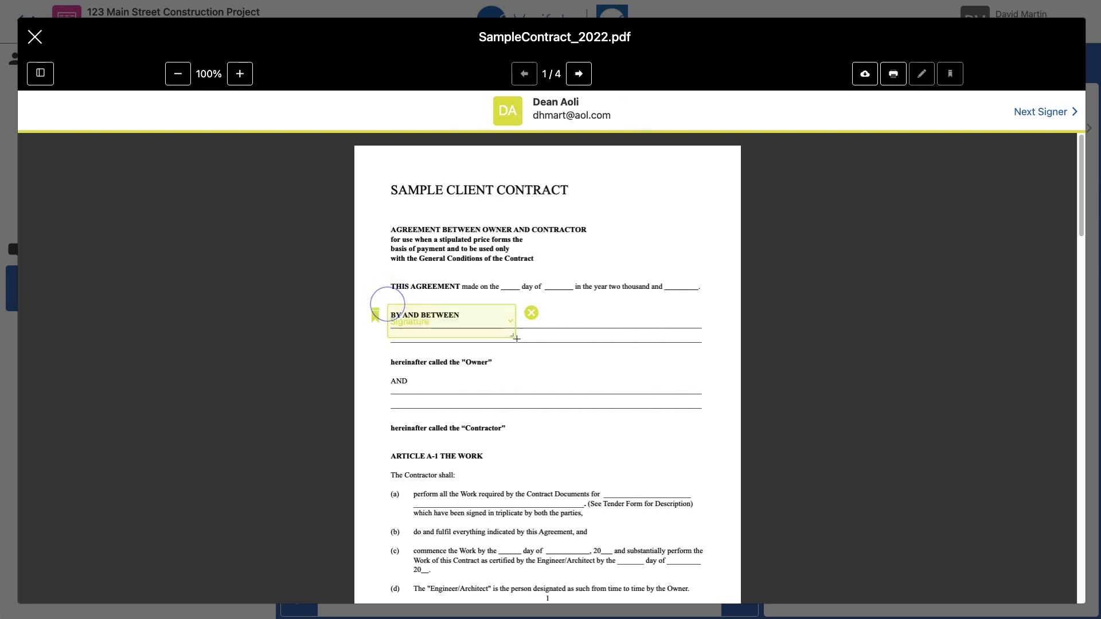
pyautogui.click(492, 362)
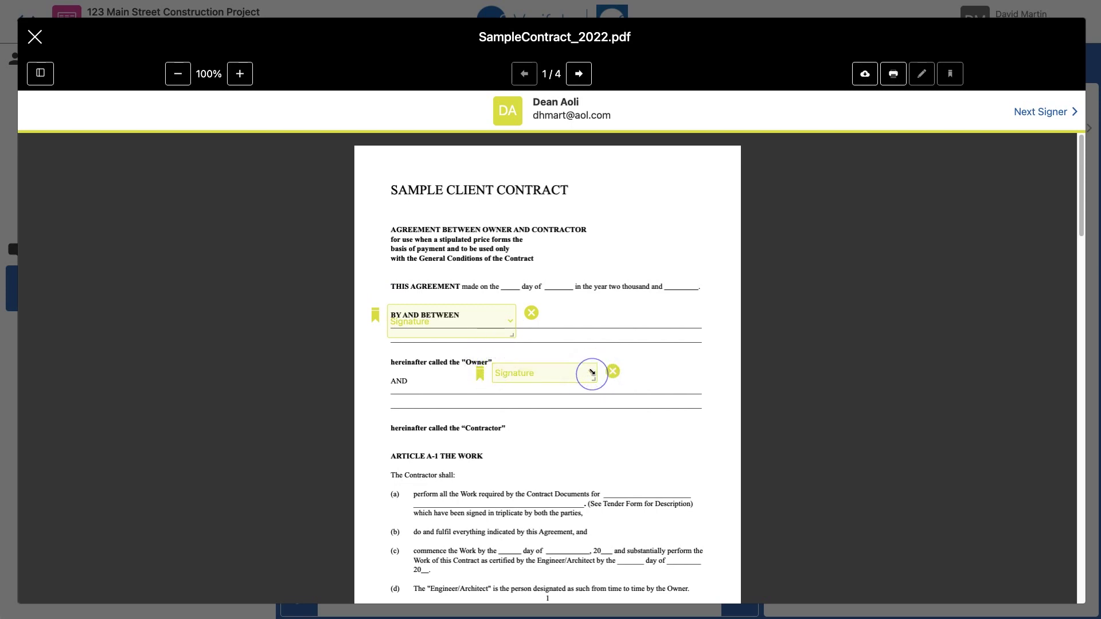
pyautogui.click(591, 373)
pyautogui.click(543, 388)
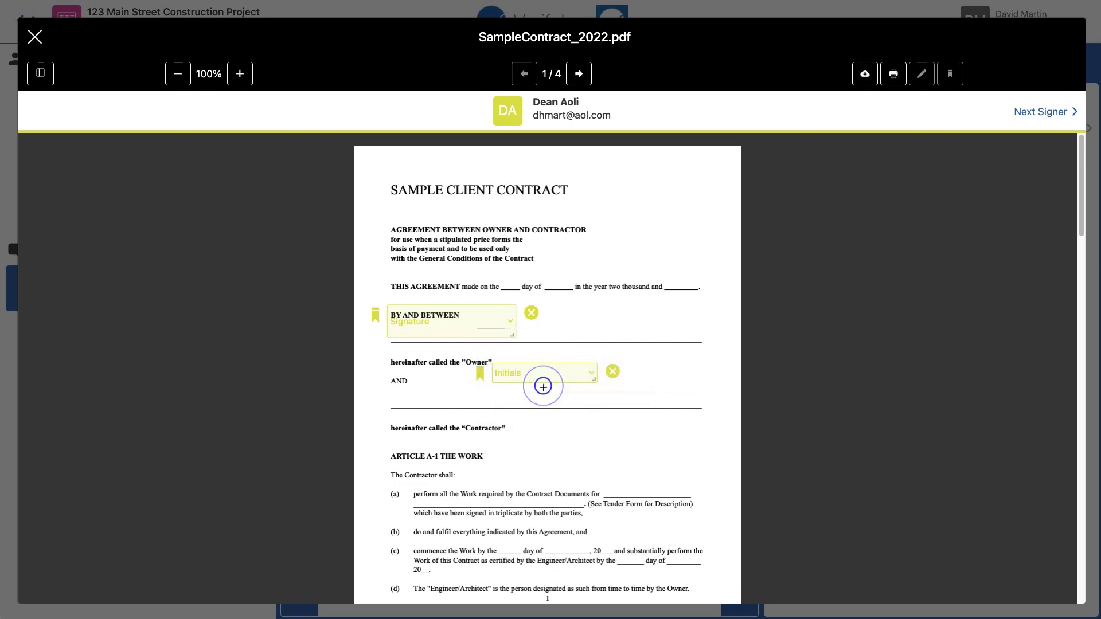
pyautogui.moveTo(544, 407)
pyautogui.mouseDown()
pyautogui.moveTo(625, 452)
pyautogui.moveTo(692, 451)
pyautogui.mouseUp()
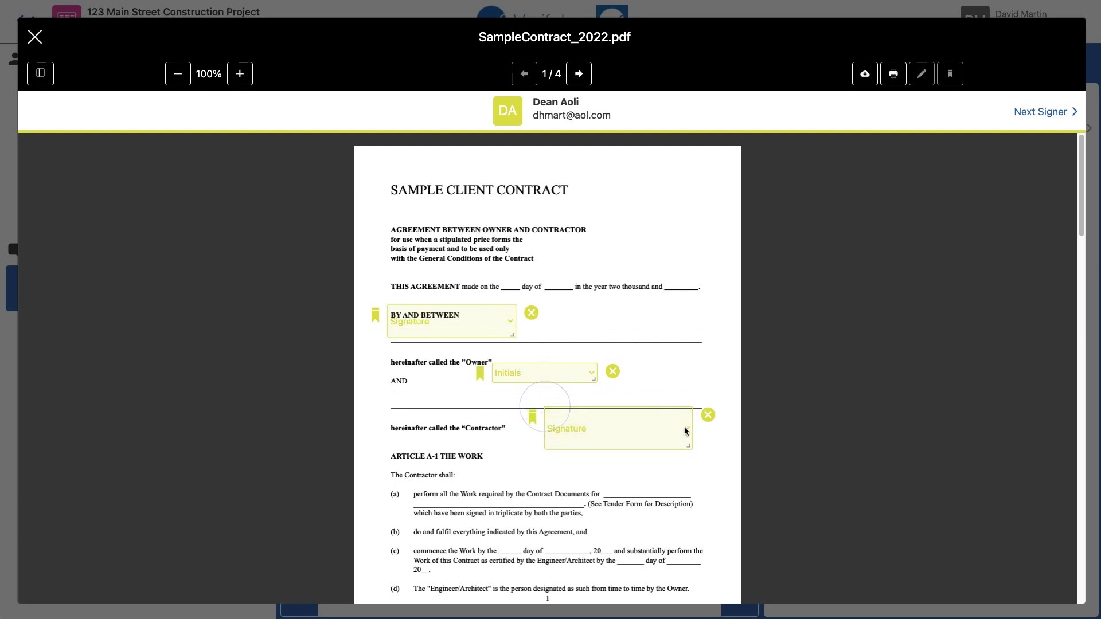
pyautogui.click(686, 428)
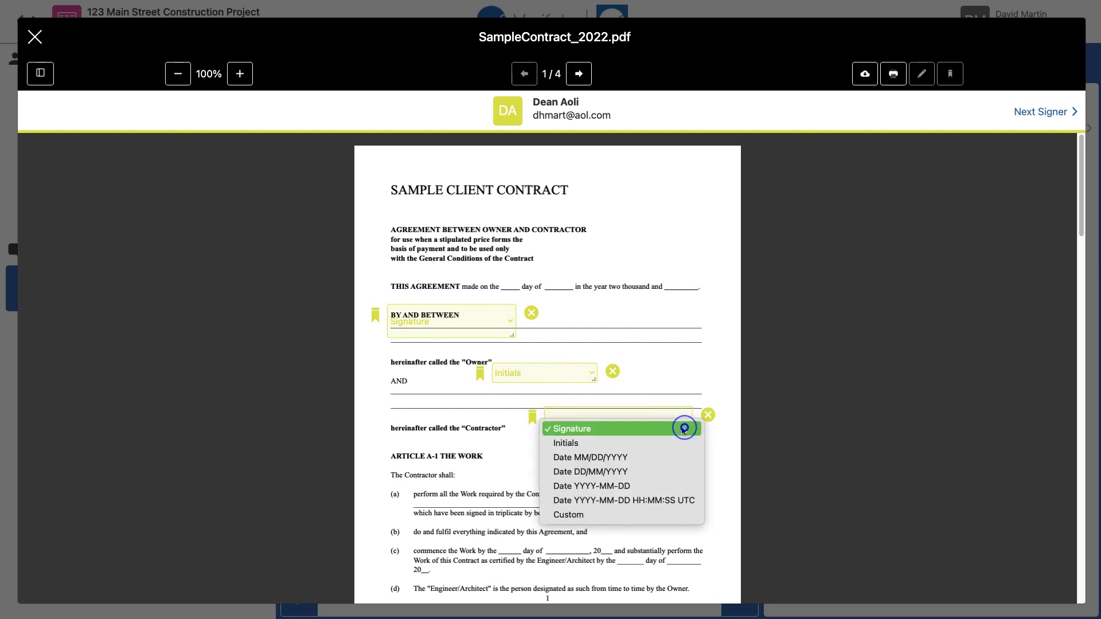
pyautogui.click(573, 457)
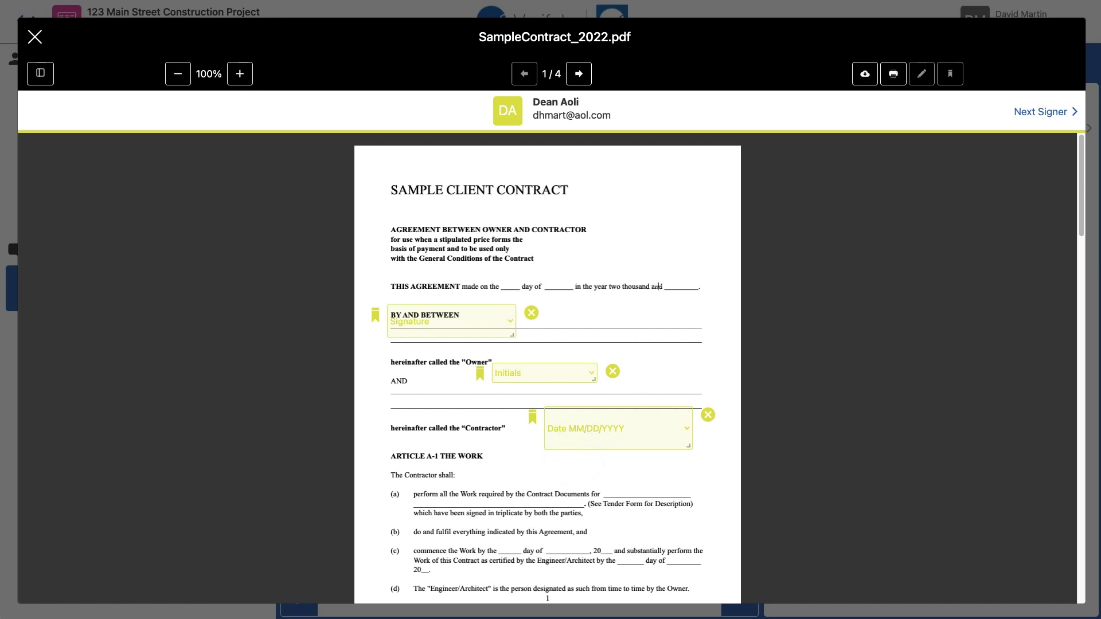
pyautogui.click(1046, 112)
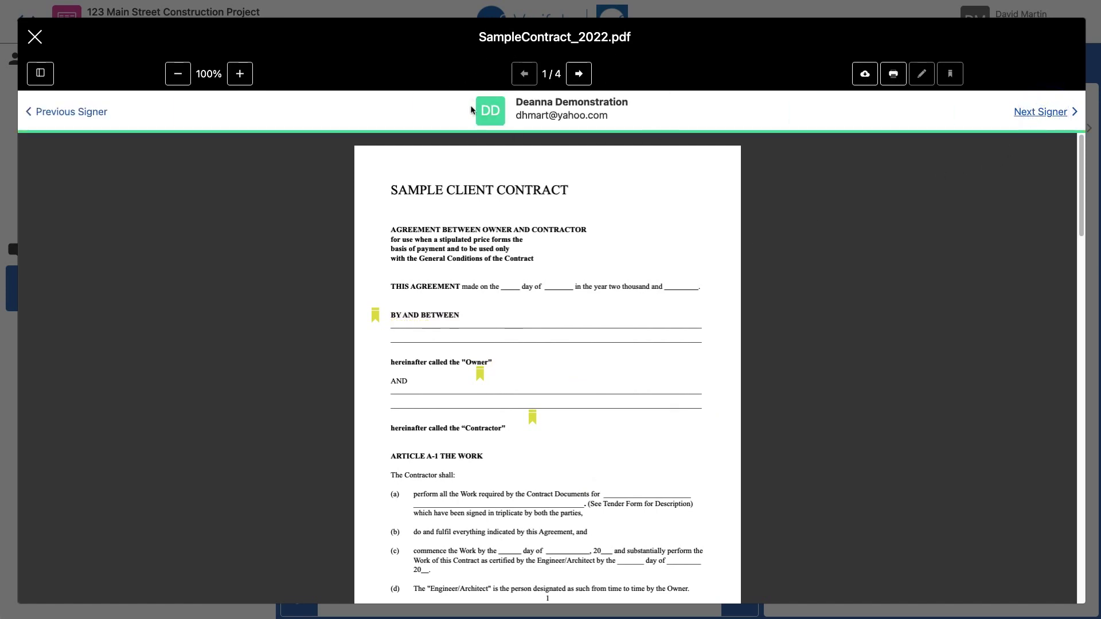
# Give signer 2 Signature, Initials and Date MM/DD/YYYY fields near BY AND BETWEEN and ARTICLE A-1
pyautogui.moveTo(503, 305)
pyautogui.mouseDown()
pyautogui.moveTo(546, 339)
pyautogui.moveTo(638, 343)
pyautogui.moveTo(621, 395)
pyautogui.moveTo(724, 391)
pyautogui.mouseUp()
pyautogui.click(719, 379)
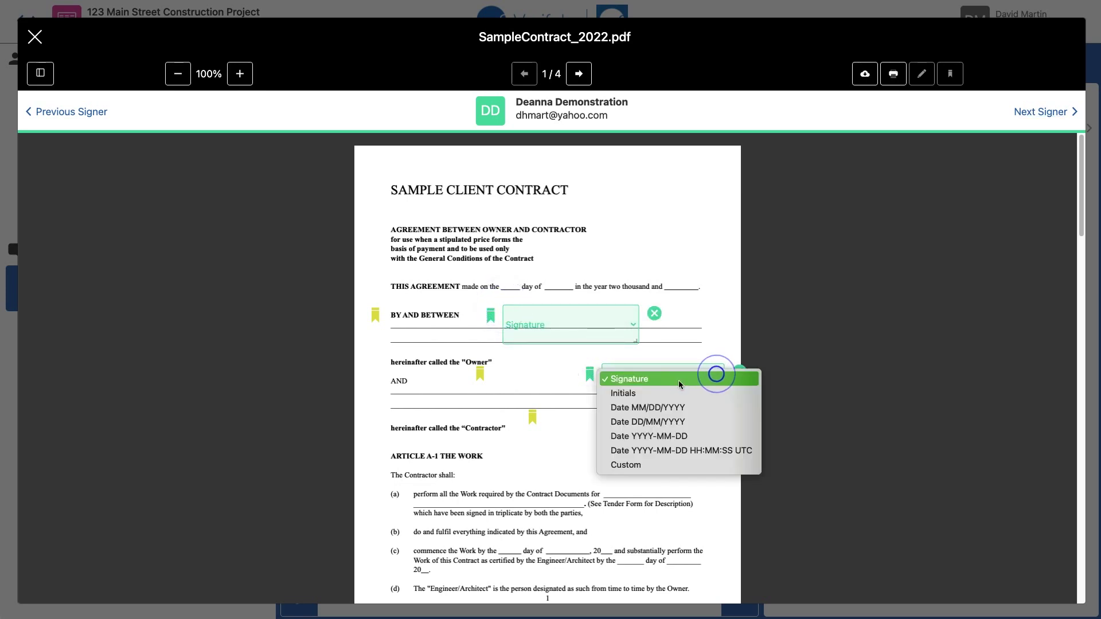
pyautogui.click(630, 393)
pyautogui.moveTo(580, 440)
pyautogui.mouseDown()
pyautogui.moveTo(629, 478)
pyautogui.moveTo(699, 474)
pyautogui.mouseUp()
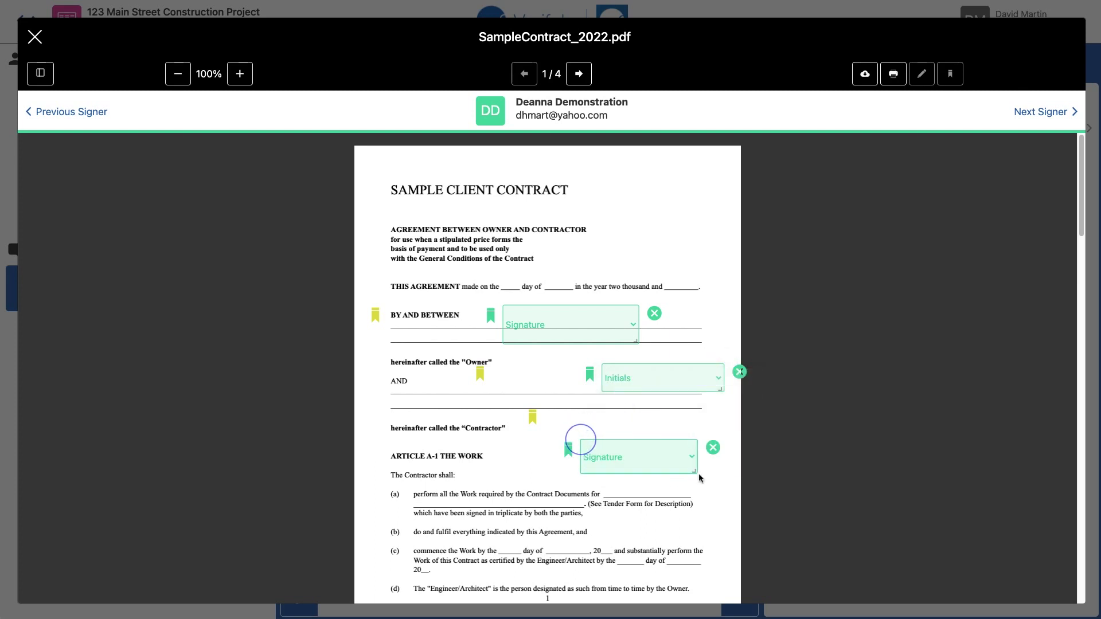
pyautogui.click(683, 462)
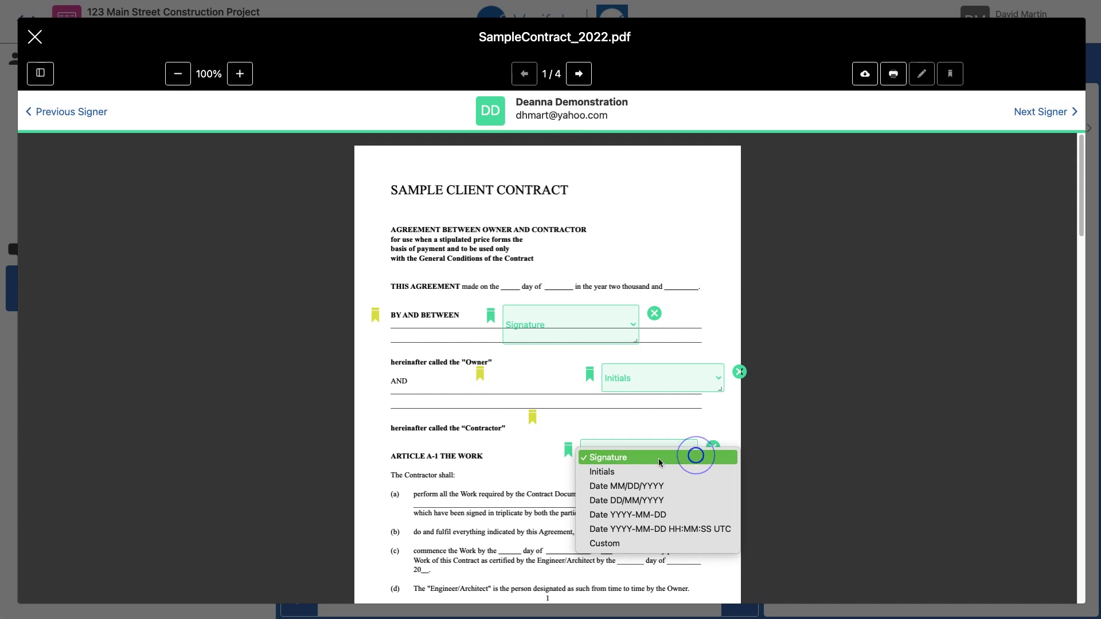
pyautogui.click(625, 491)
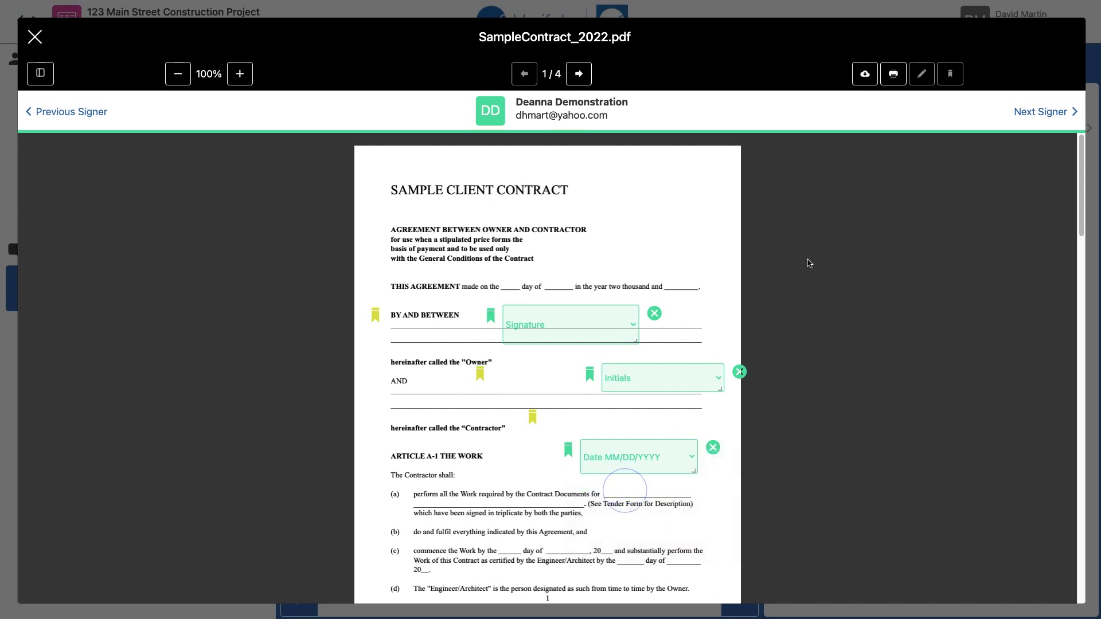
# Add signer 3's two Signature fields, beside the agreement heading and over item (a)
pyautogui.click(1039, 110)
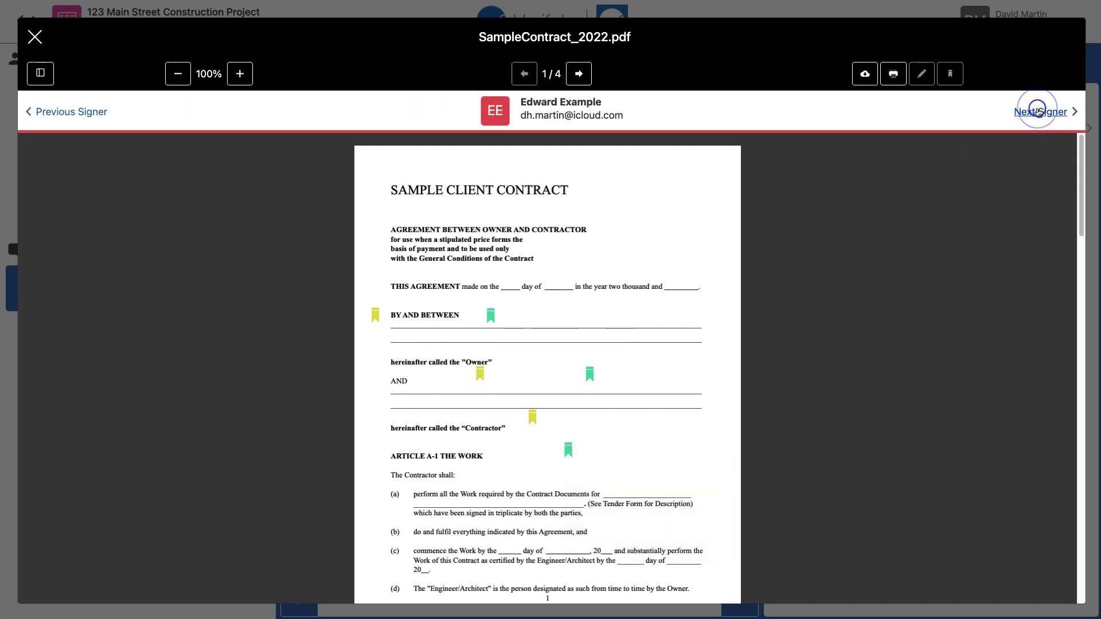
pyautogui.moveTo(568, 237); pyautogui.dragTo(683, 275)
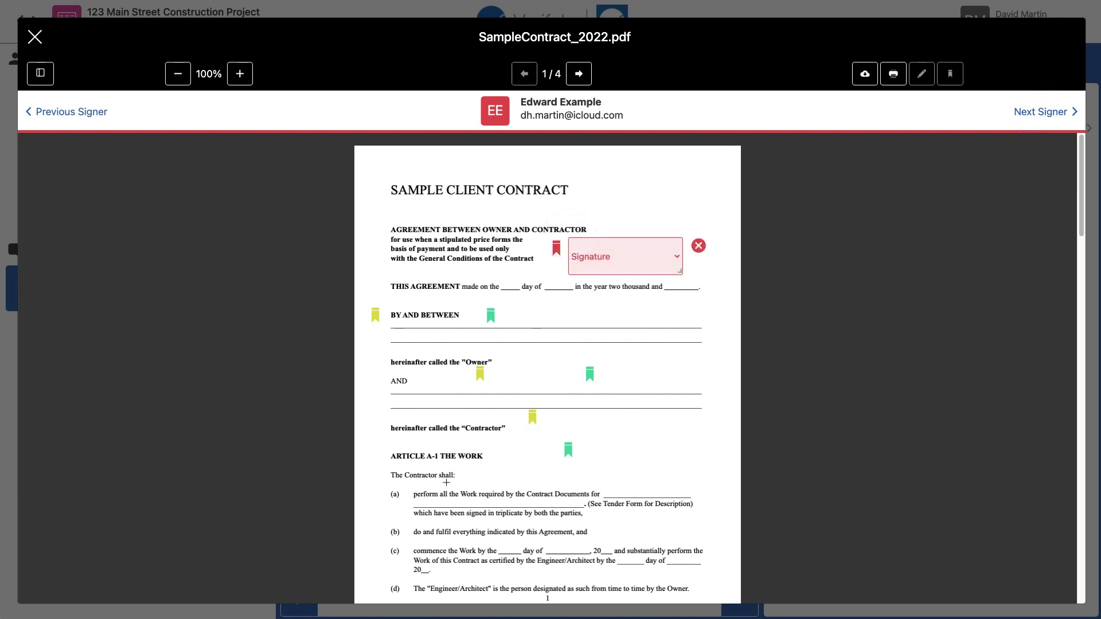
pyautogui.moveTo(446, 482); pyautogui.dragTo(586, 520)
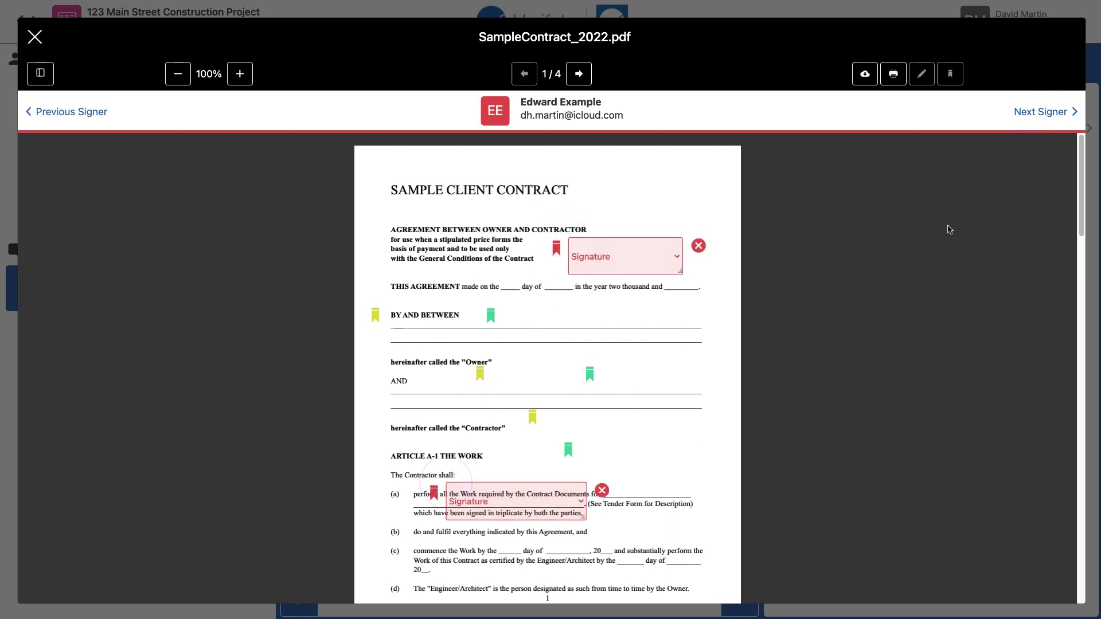
pyautogui.click(1045, 112)
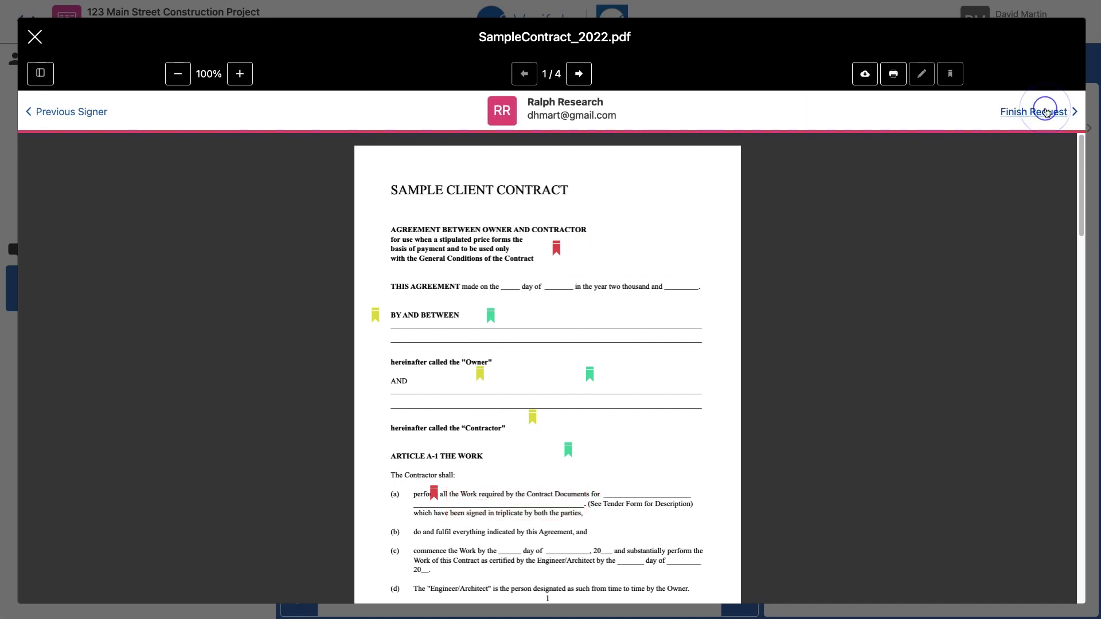
# Place signer 4's Signature field by the contract title and a Date YYYY-MM-DD field by BY AND BETWEEN
pyautogui.moveTo(579, 193)
pyautogui.mouseDown()
pyautogui.moveTo(647, 235)
pyautogui.moveTo(698, 236)
pyautogui.mouseUp()
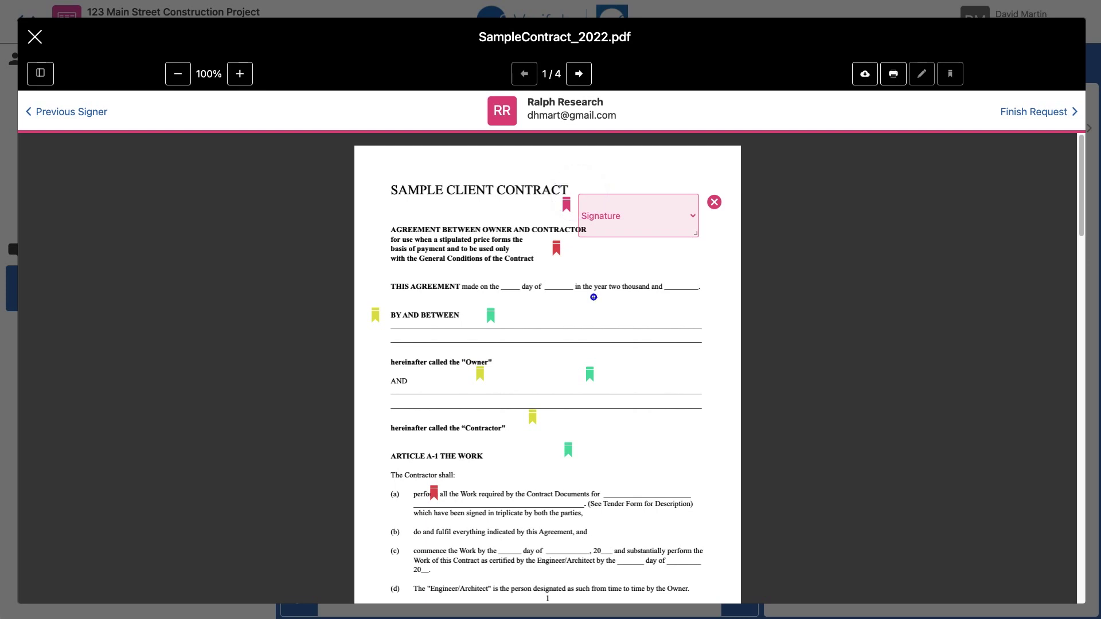
pyautogui.moveTo(593, 297)
pyautogui.mouseDown()
pyautogui.moveTo(647, 326)
pyautogui.moveTo(728, 342)
pyautogui.mouseUp()
pyautogui.click(724, 317)
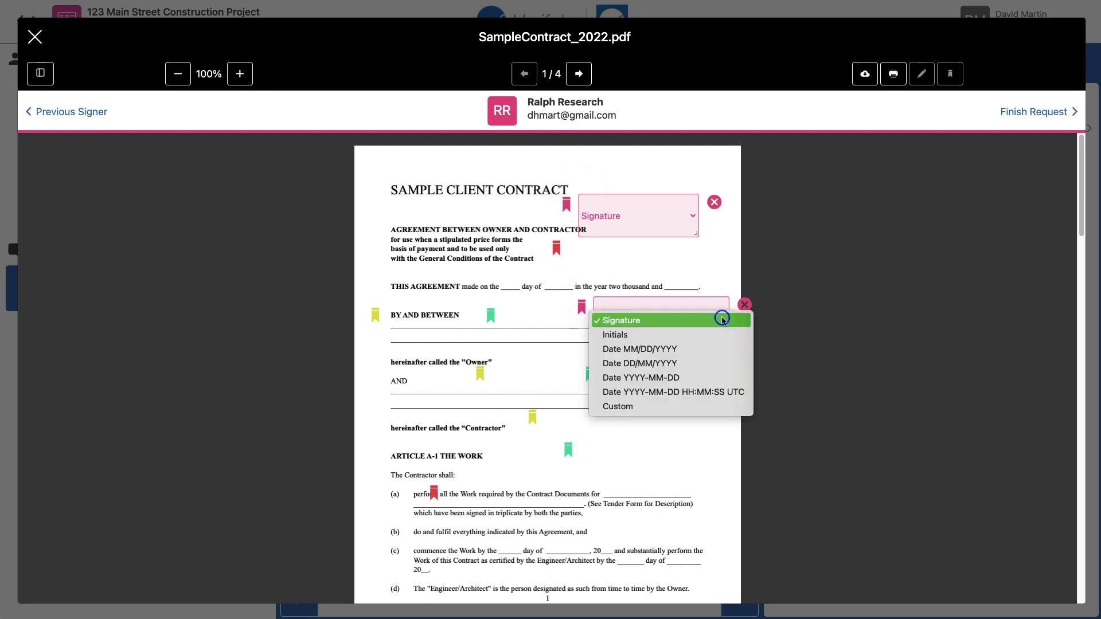
pyautogui.click(643, 378)
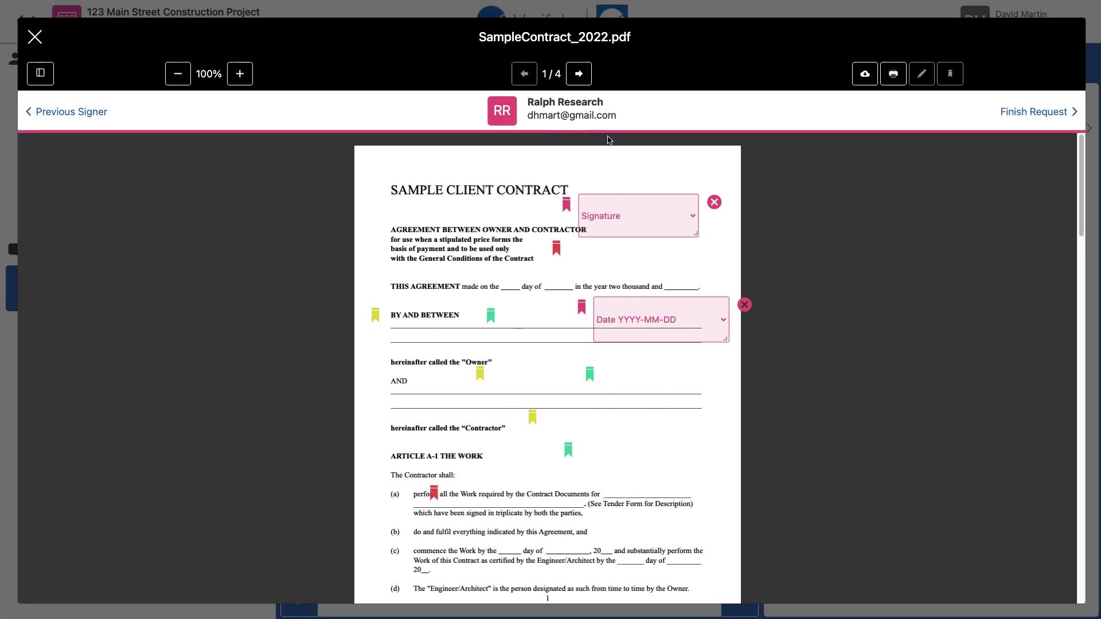
pyautogui.click(1046, 112)
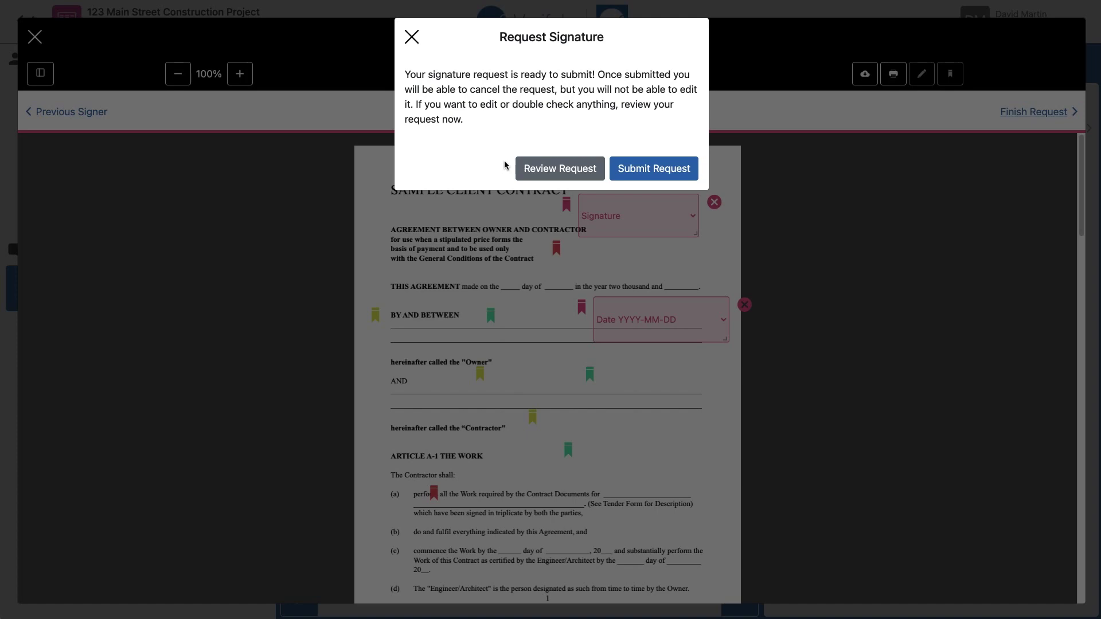
# Submit the signature request to all four signers
pyautogui.click(659, 170)
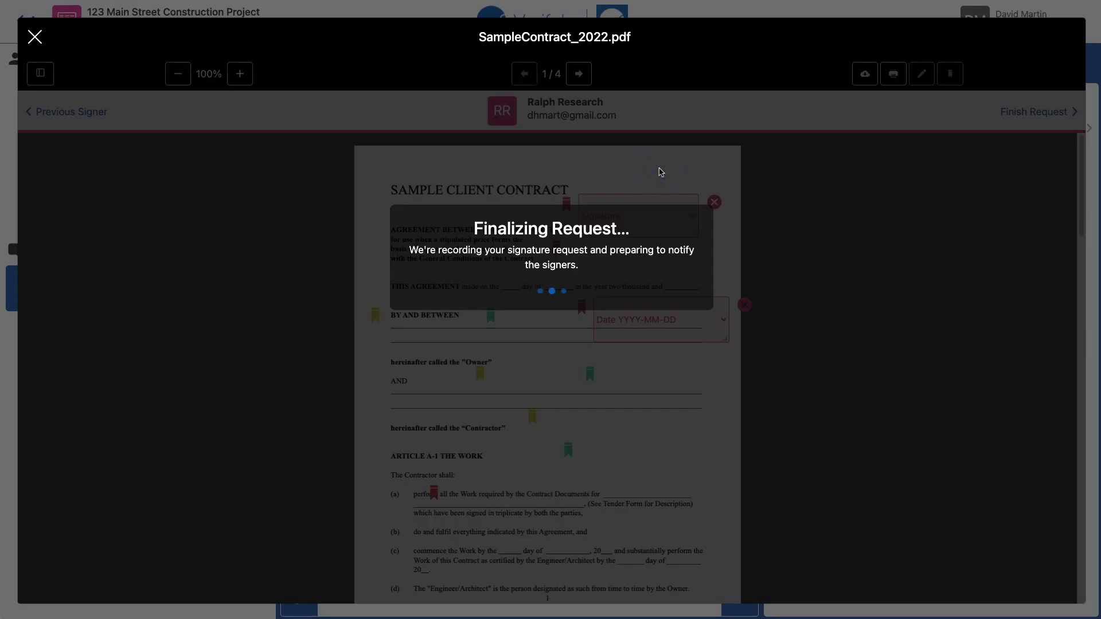